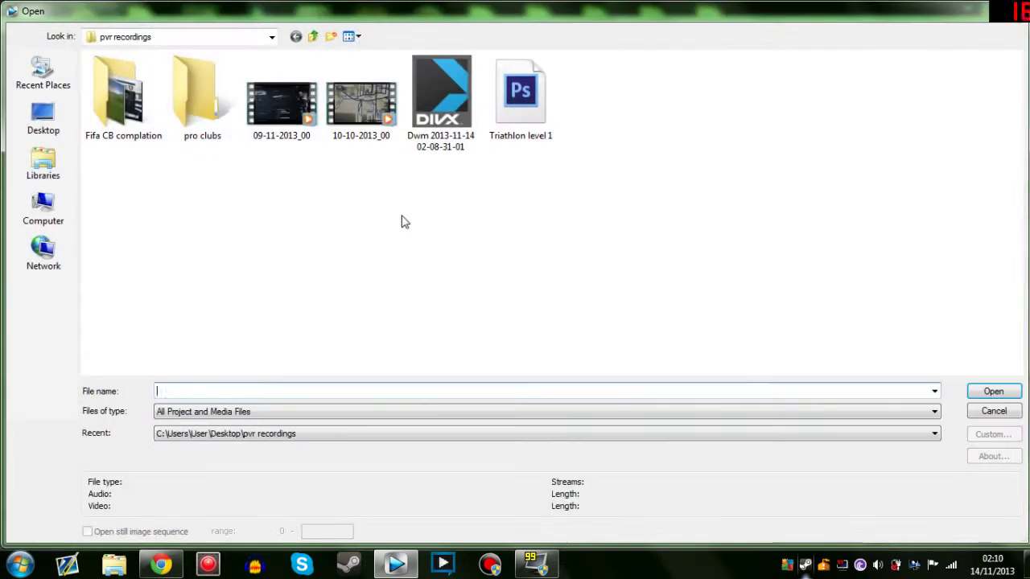
Open the 10-10-2013_00 recording onto the timeline and return to the project start
click(359, 108)
click(993, 391)
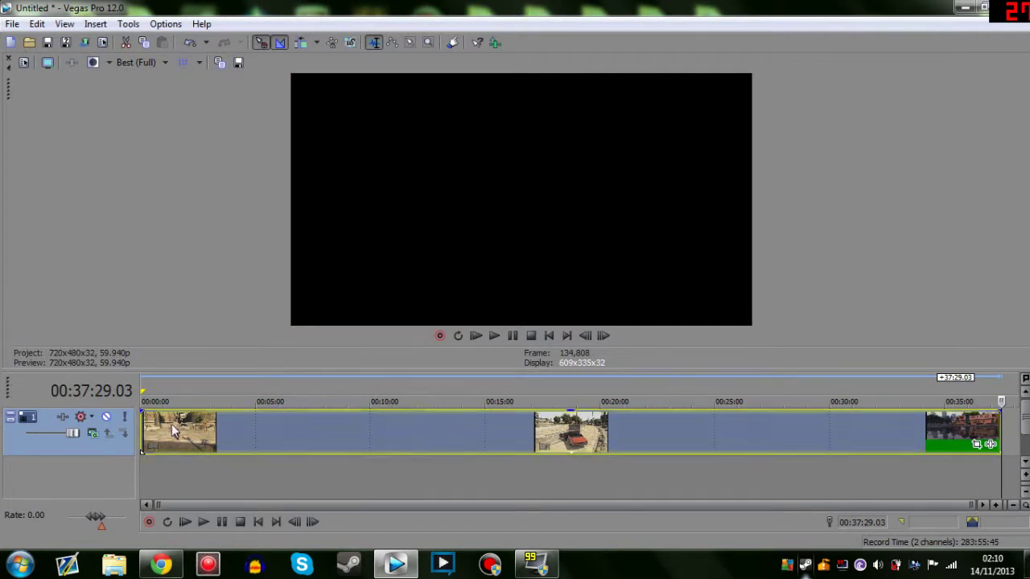
key(Home)
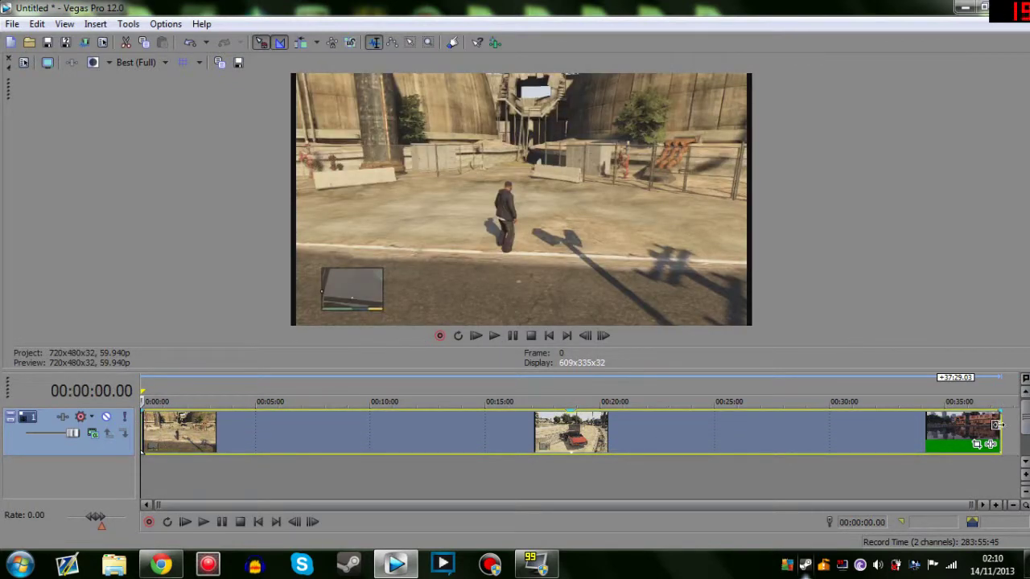
Trim the clip's end back to about 2:48 and return to its first frame
drag(1000, 434, 297, 402)
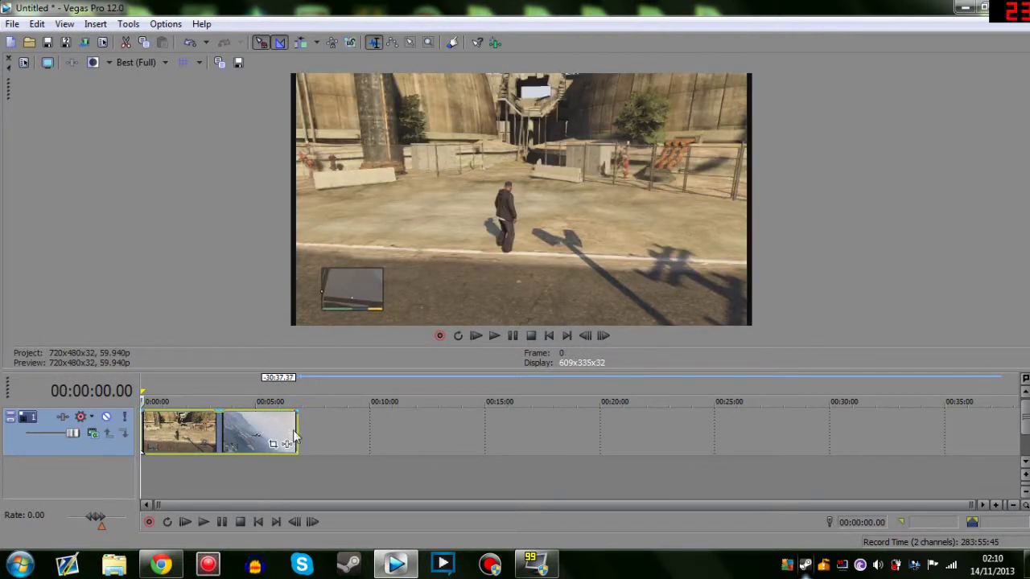
drag(296, 426, 223, 424)
click(224, 426)
scroll(249, 427, up, 3)
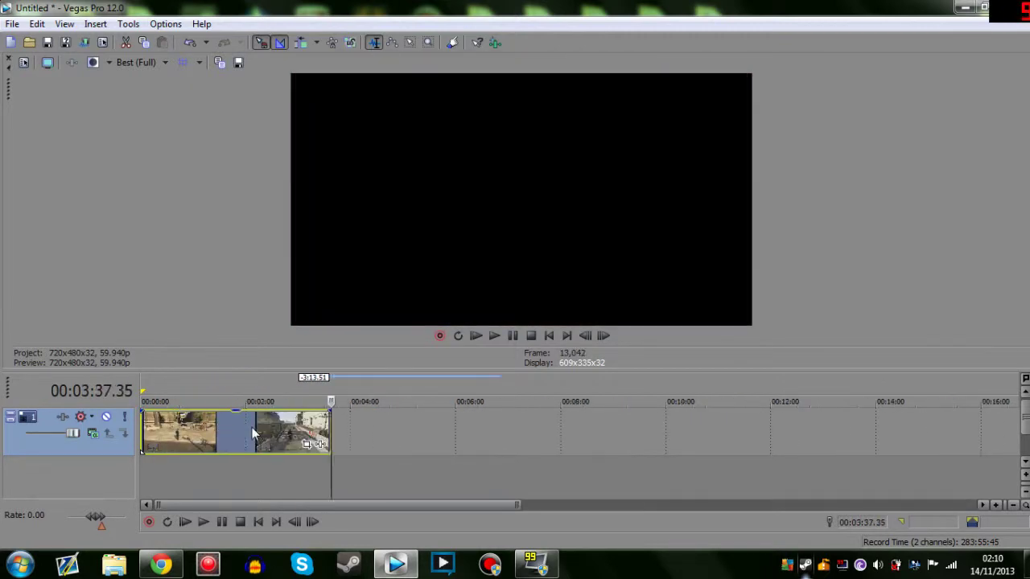
drag(330, 424, 292, 421)
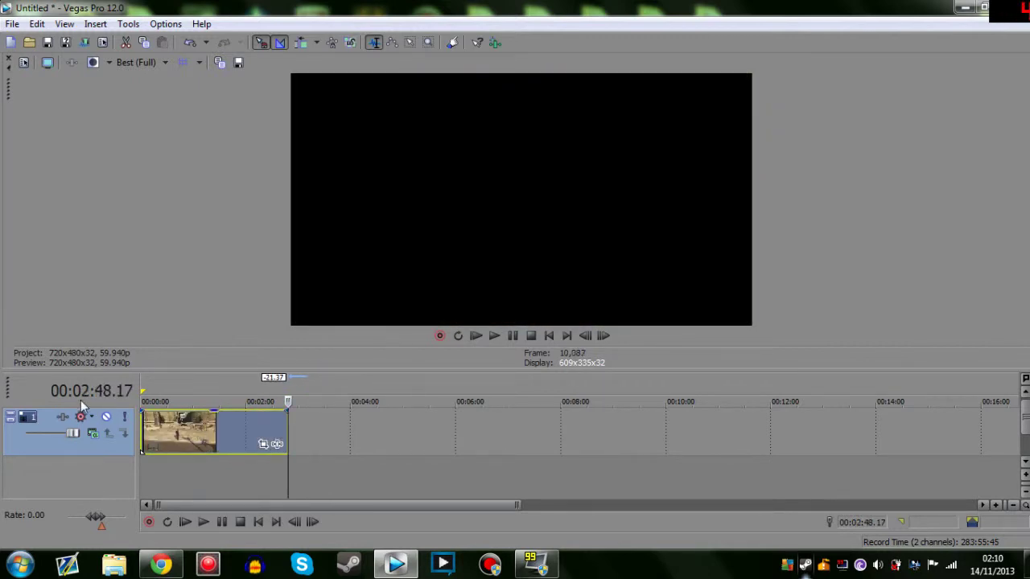
click(144, 427)
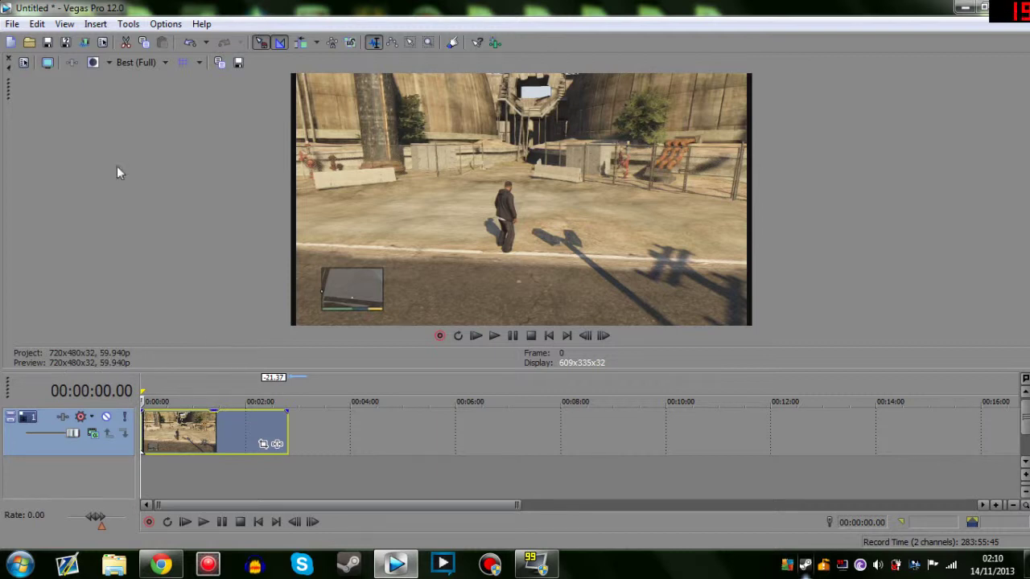
Dismiss the File menu, return to the clip's first frame and bring up its options
click(13, 23)
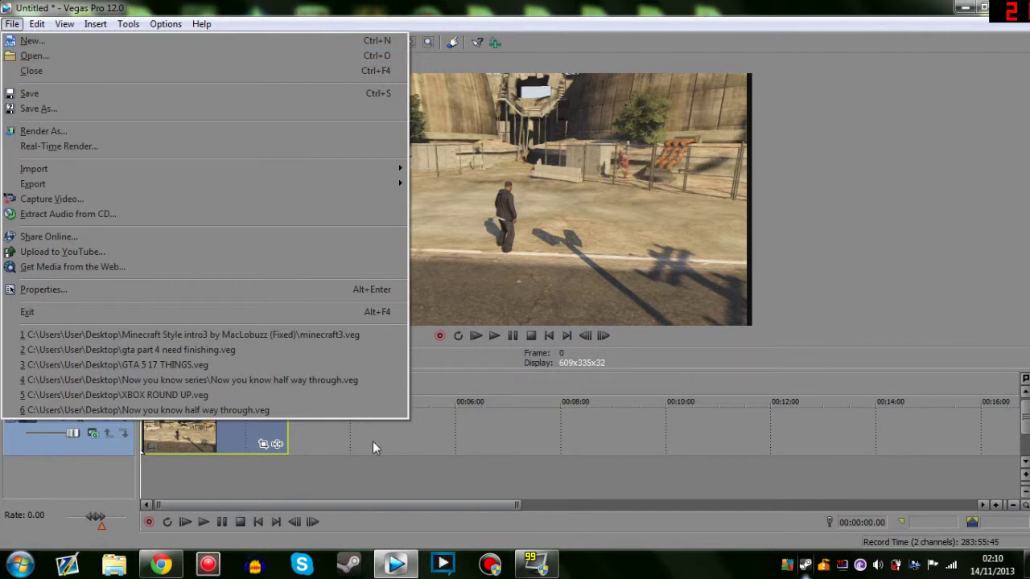
click(448, 484)
click(142, 415)
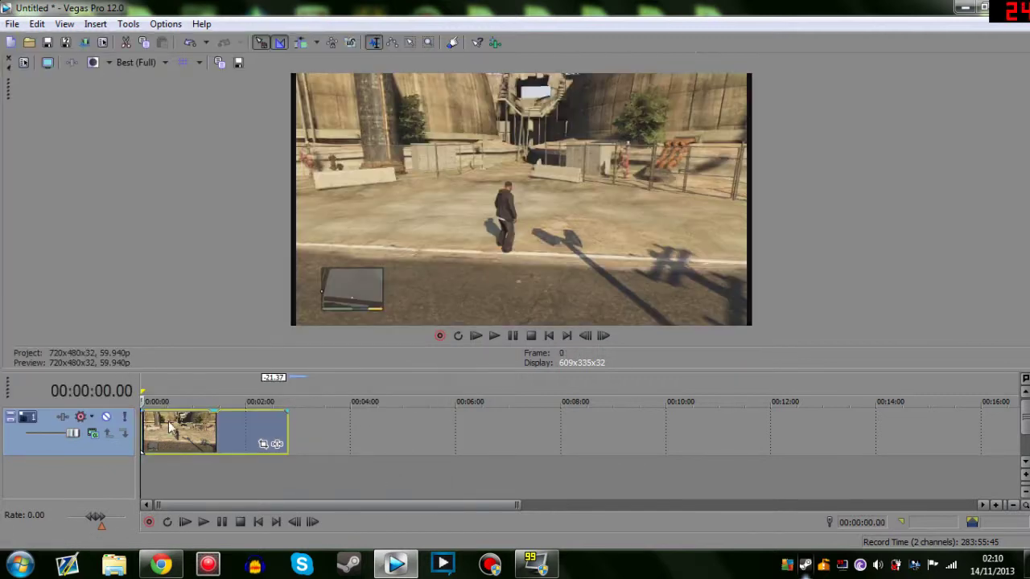
right_click(171, 427)
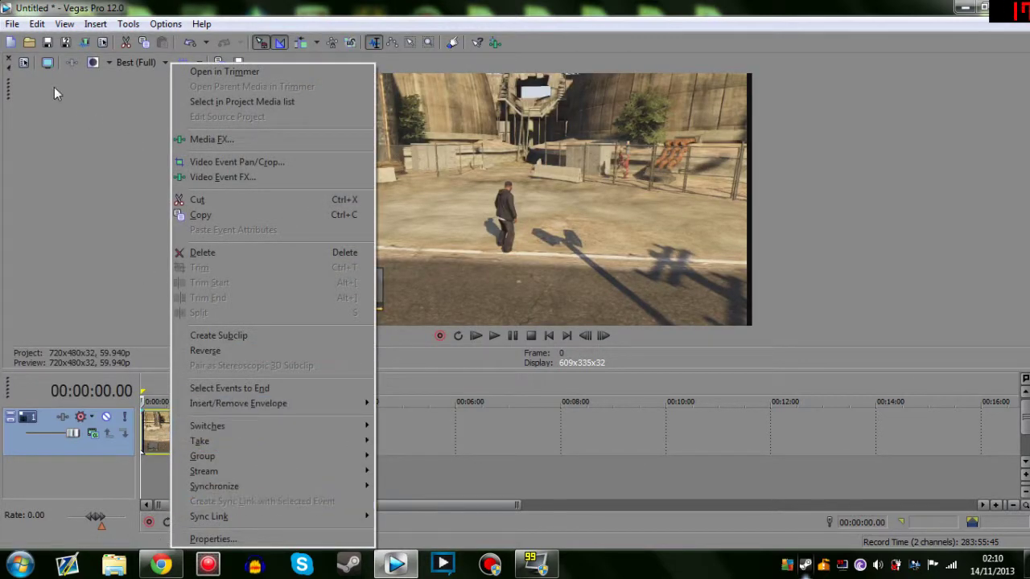
Apply the 'new new new' template (1280x720, 29.970 fps) to the project video settings
click(23, 68)
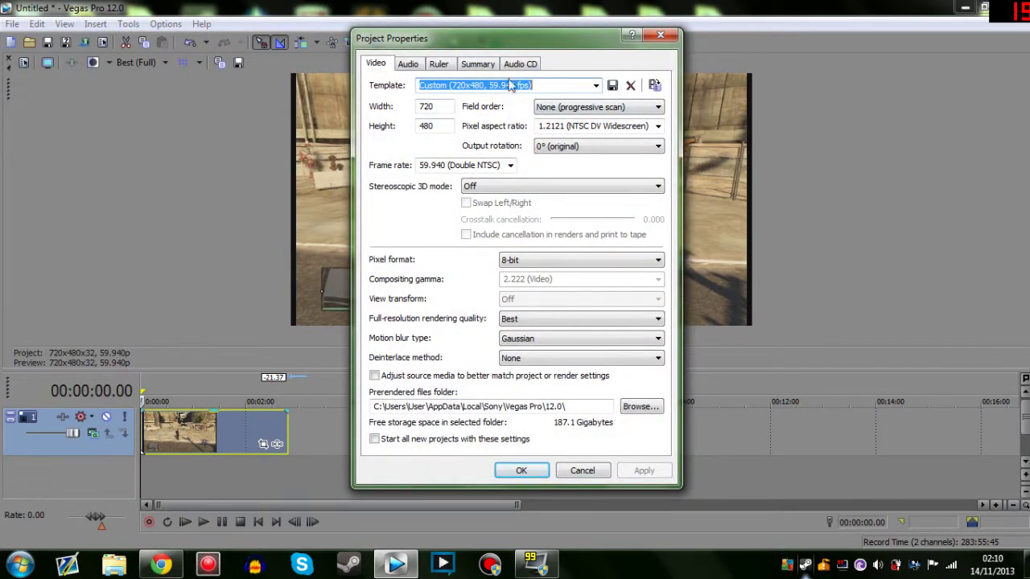
click(596, 86)
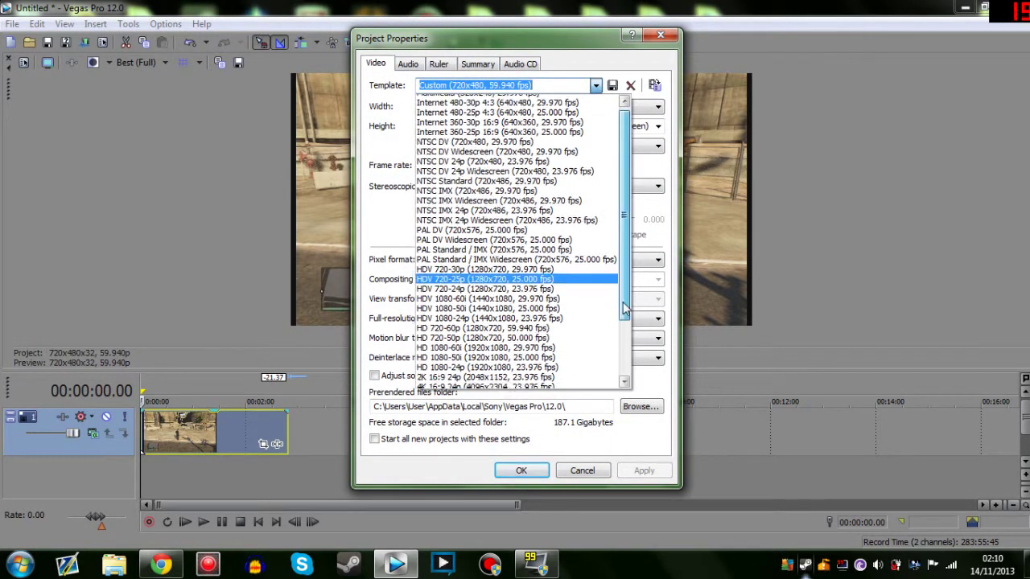
click(624, 362)
click(465, 385)
click(374, 438)
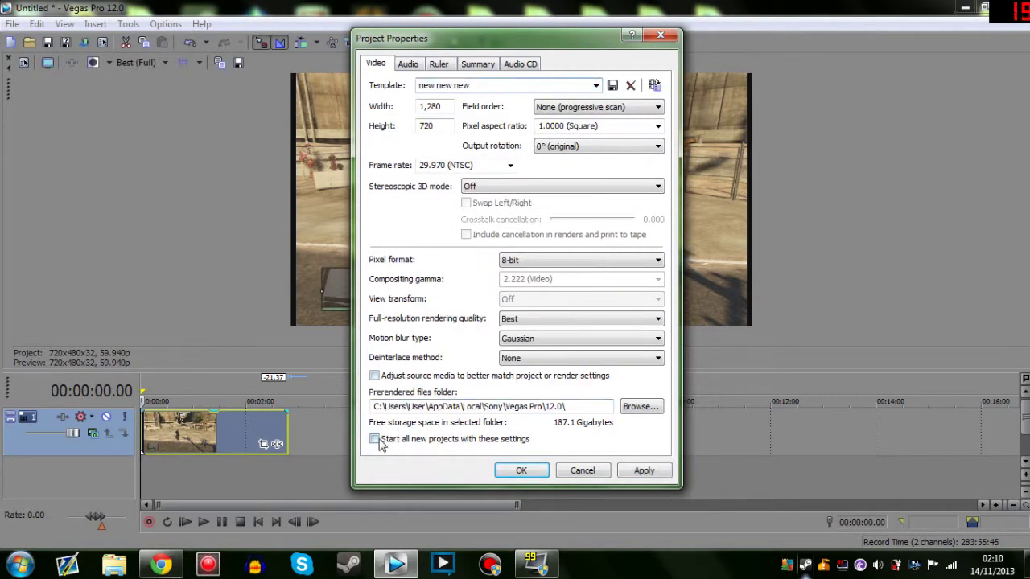
click(648, 472)
click(522, 471)
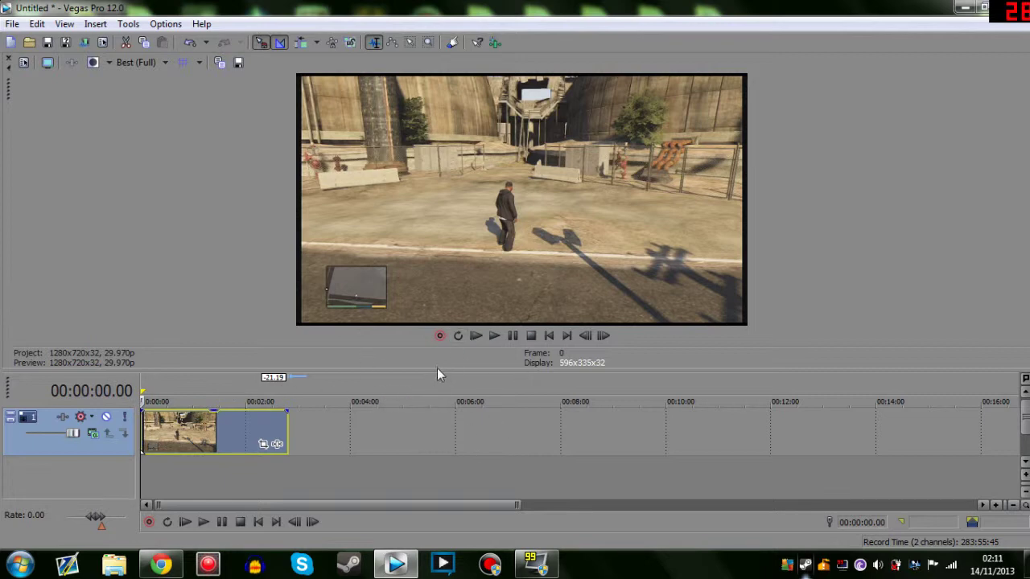
In the clip's properties, untick Maintain aspect ratio, tick Reduce interlace flicker, select Disable resample
mouse_move(437, 370)
mouse_down()
mouse_move(441, 402)
mouse_move(442, 368)
mouse_up()
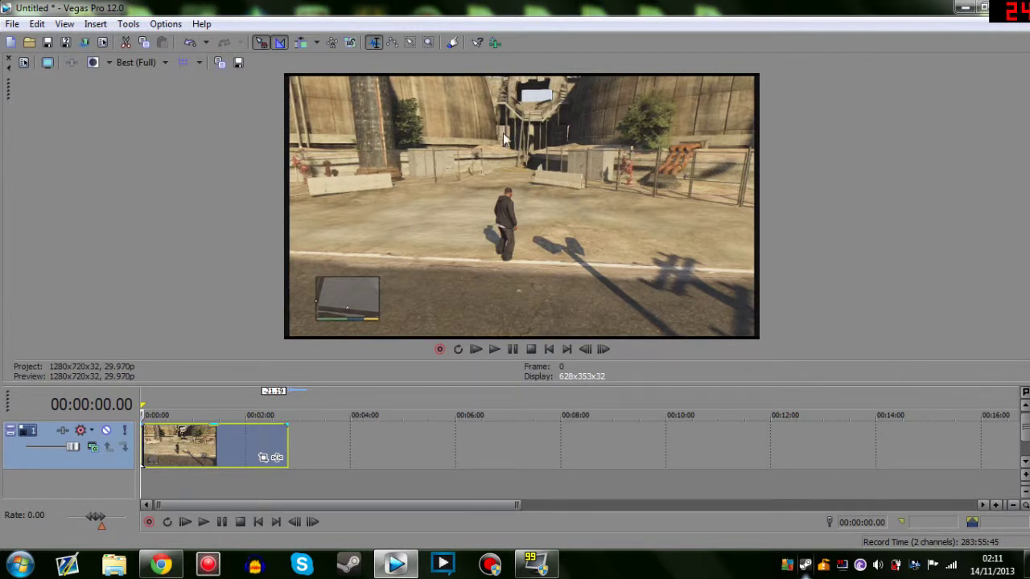
right_click(201, 453)
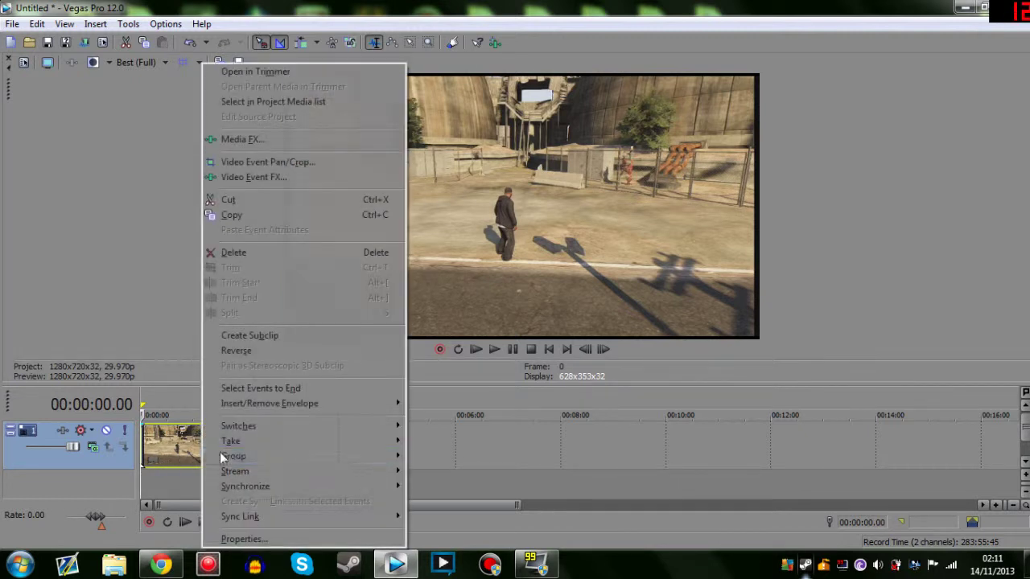
click(249, 540)
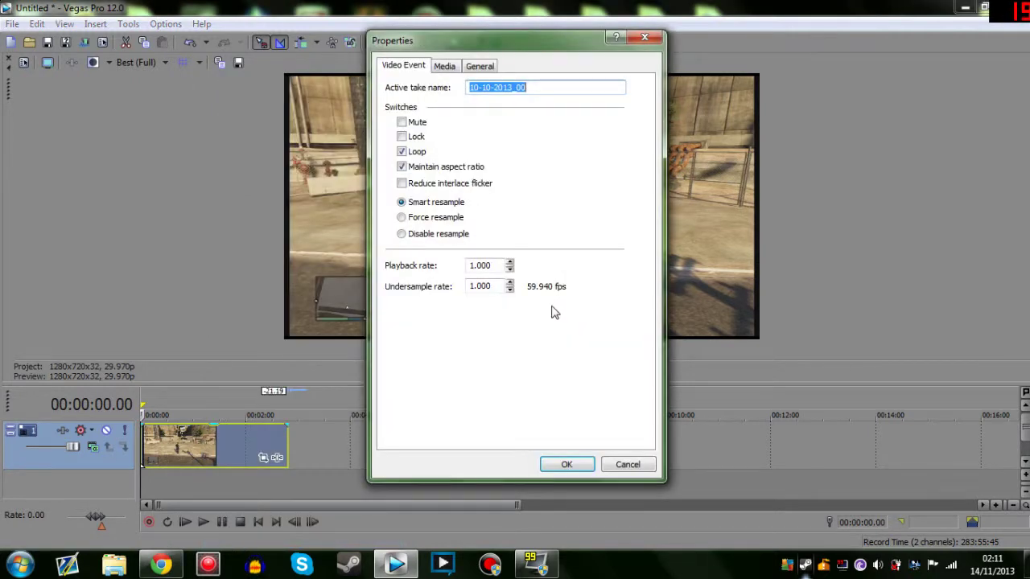
click(402, 167)
click(402, 183)
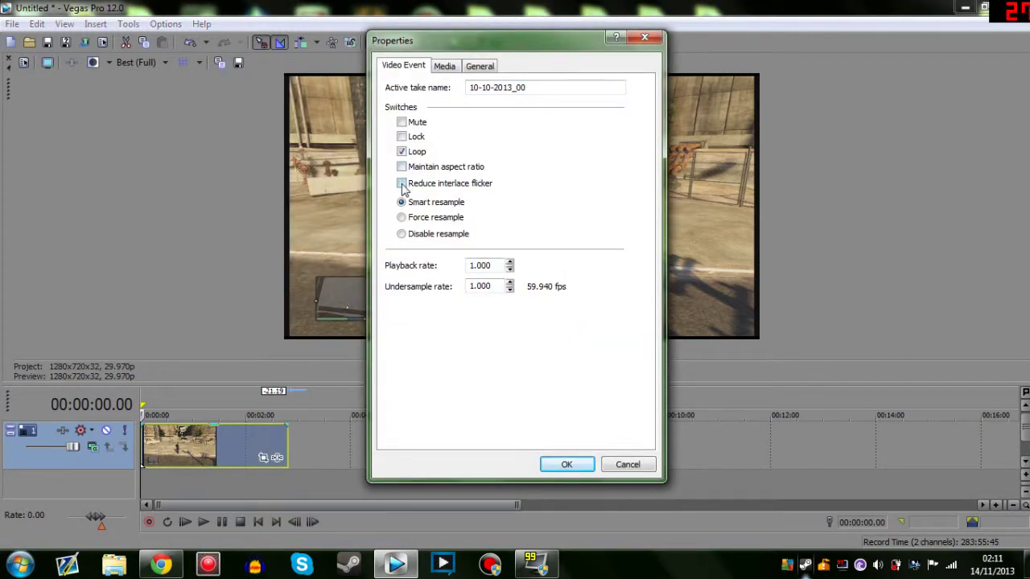
click(403, 234)
click(579, 464)
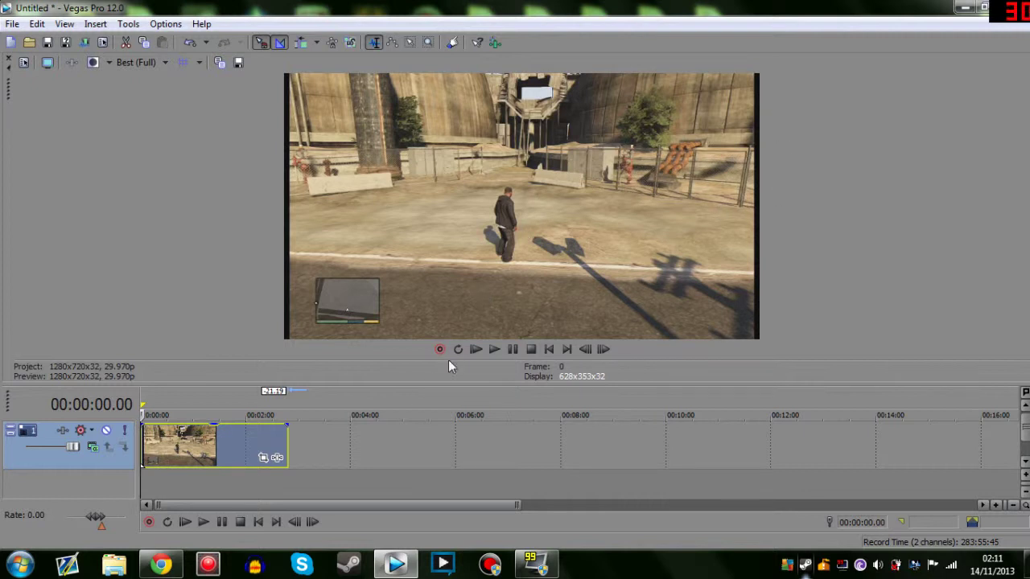
Apply the GTA pan/crop preset to the clip and place the Pan/Crop window beside the preview
click(263, 458)
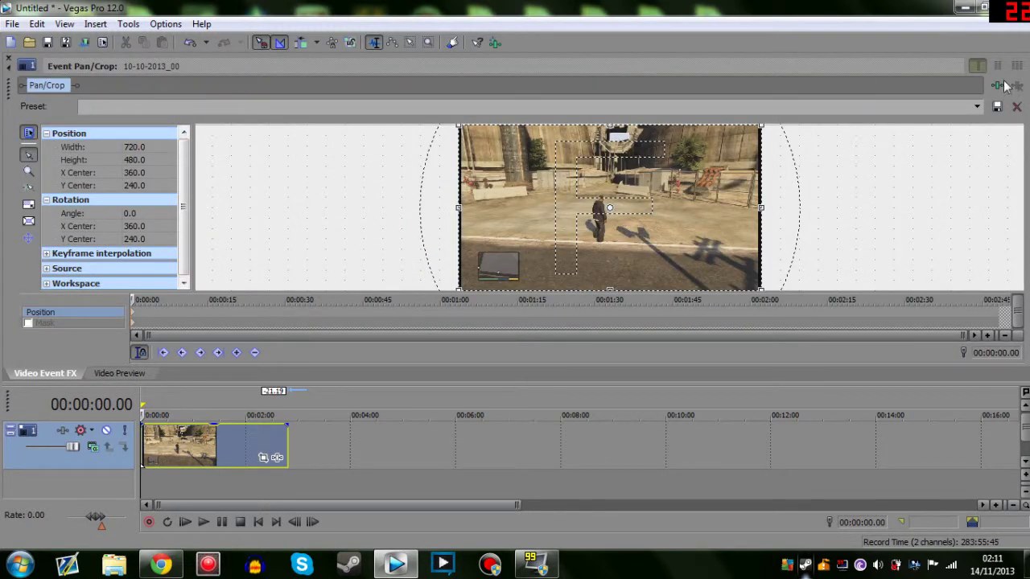
click(977, 107)
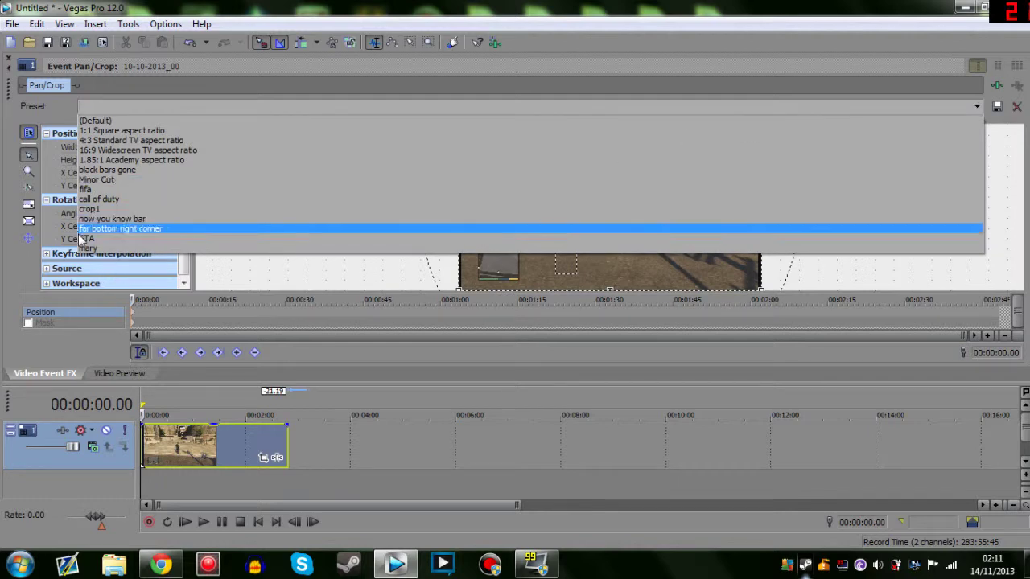
click(121, 239)
drag(8, 82, 749, 58)
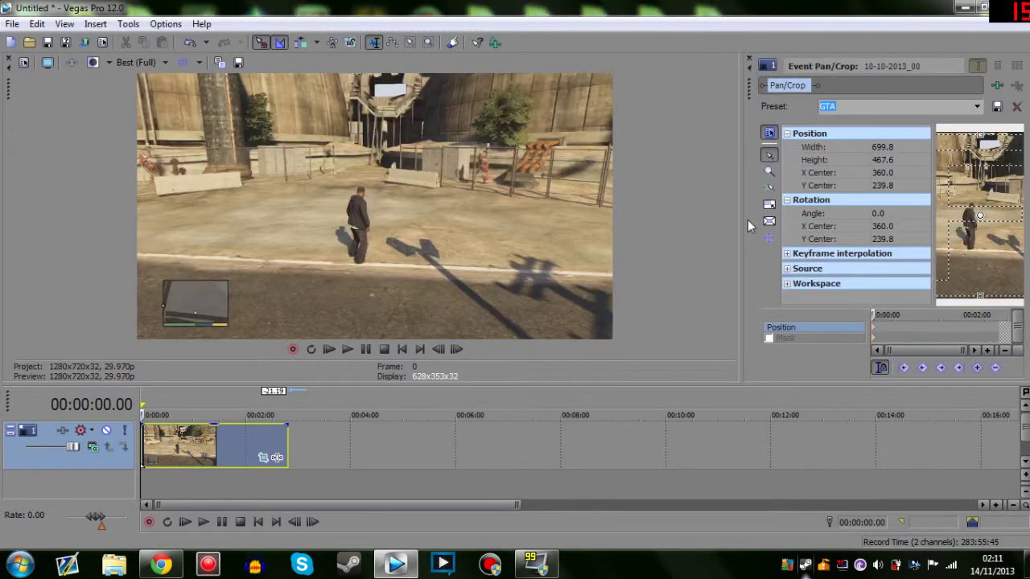
drag(598, 231, 394, 238)
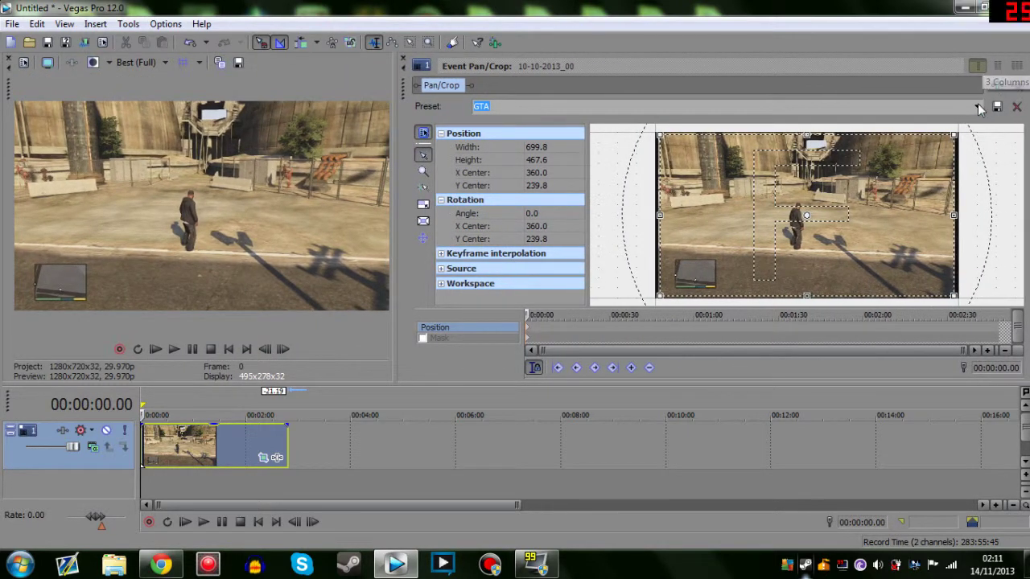
Fine-tune the crop box edges to width 701.6, centred at 360.9, 239.8
click(976, 107)
click(515, 249)
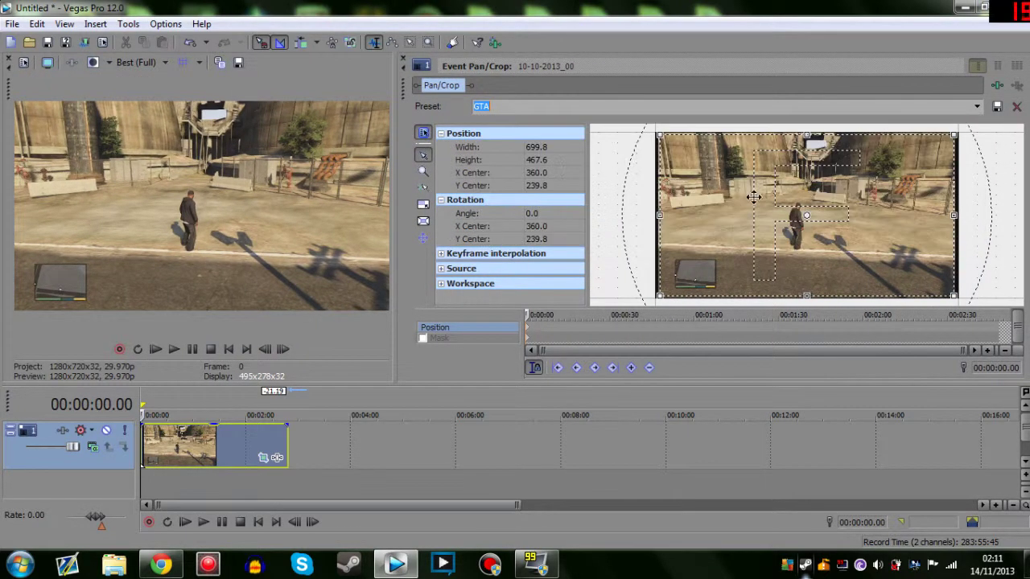
drag(652, 214, 649, 214)
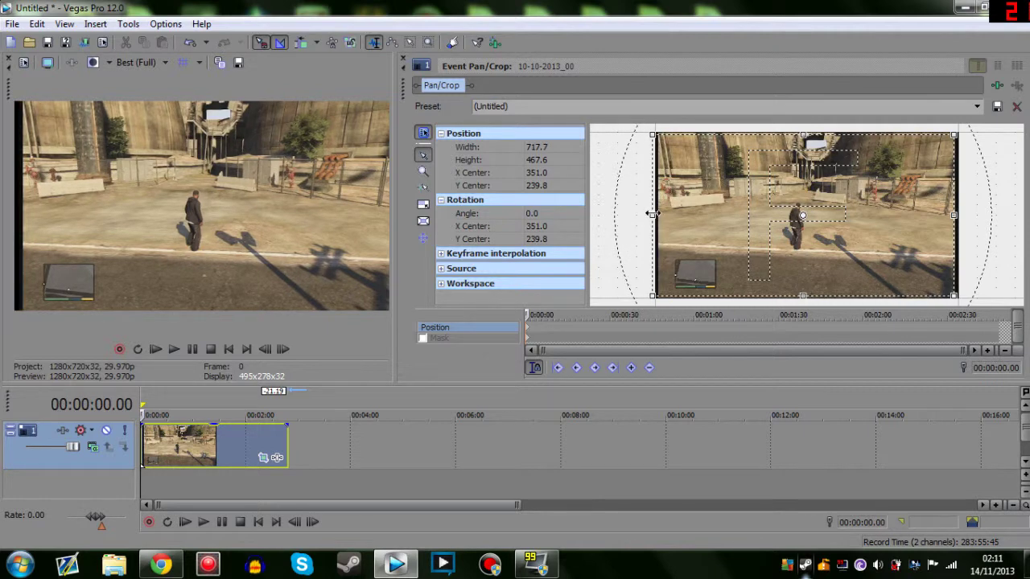
drag(953, 213, 953, 214)
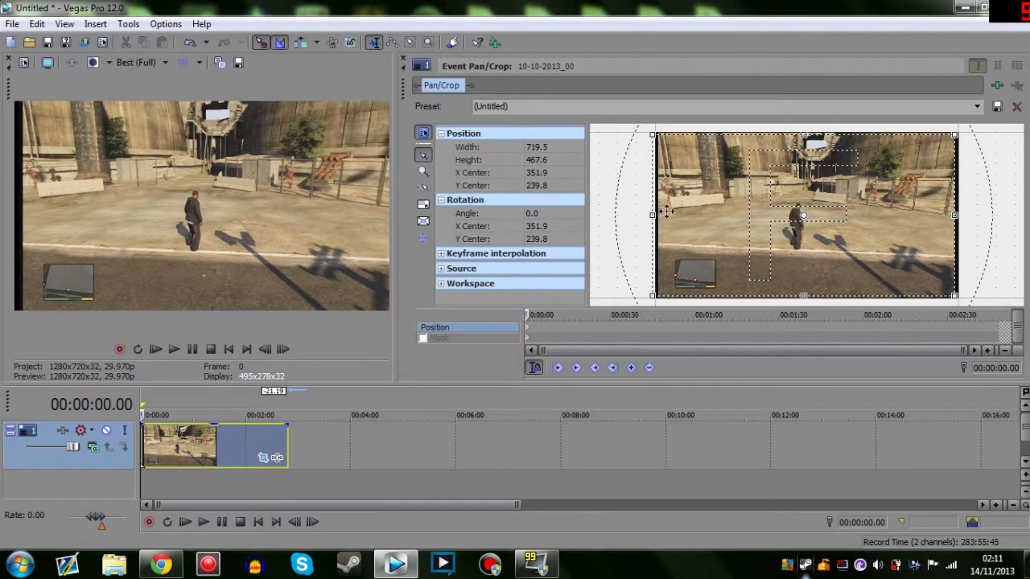
drag(651, 214, 659, 215)
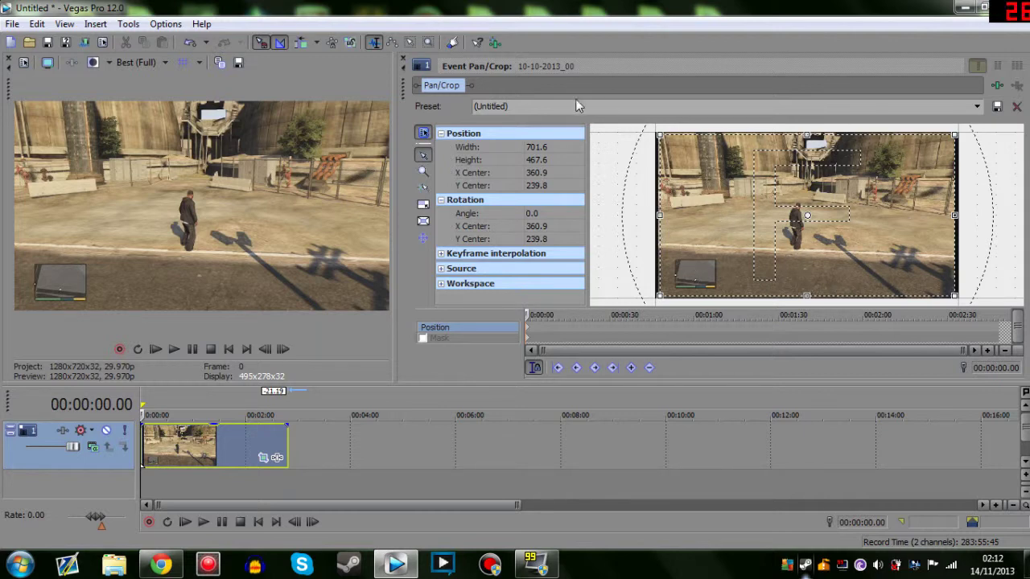
click(543, 147)
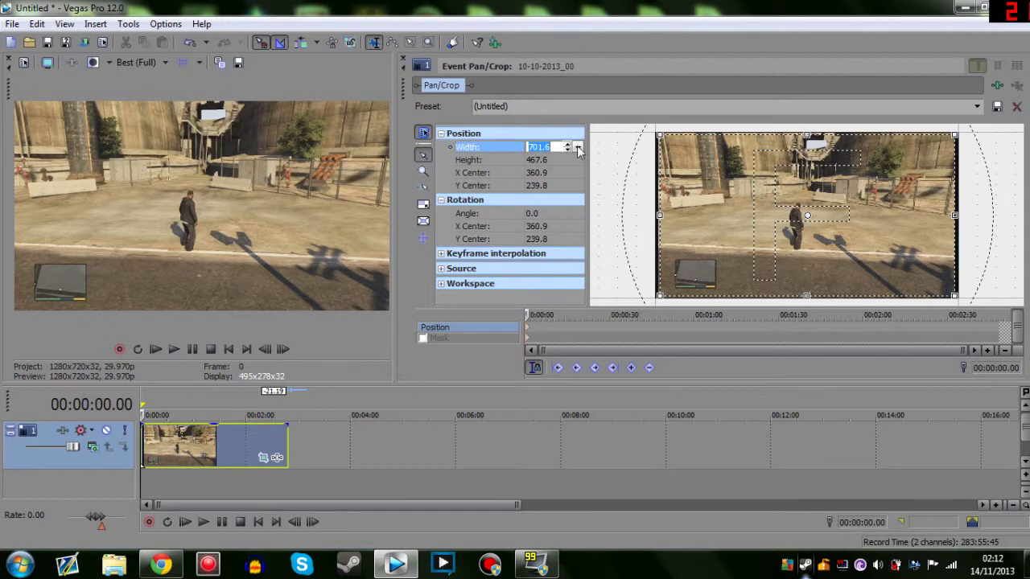
click(549, 88)
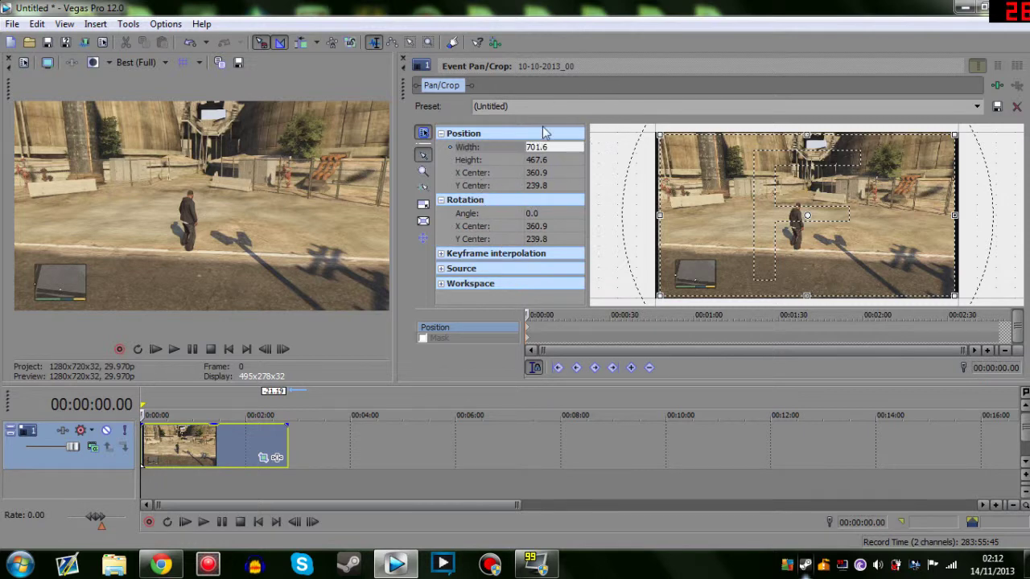
click(401, 61)
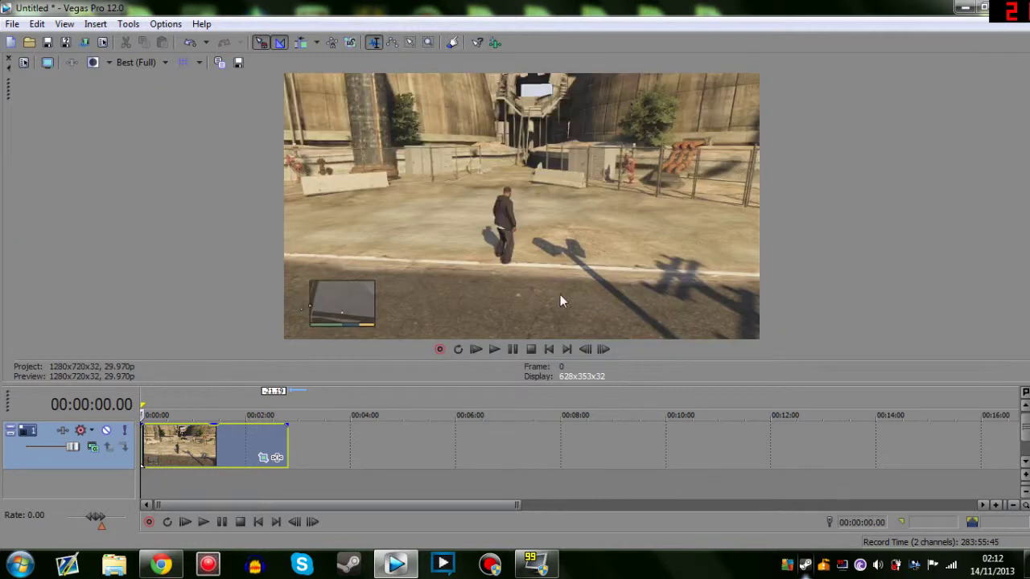
click(198, 450)
click(251, 445)
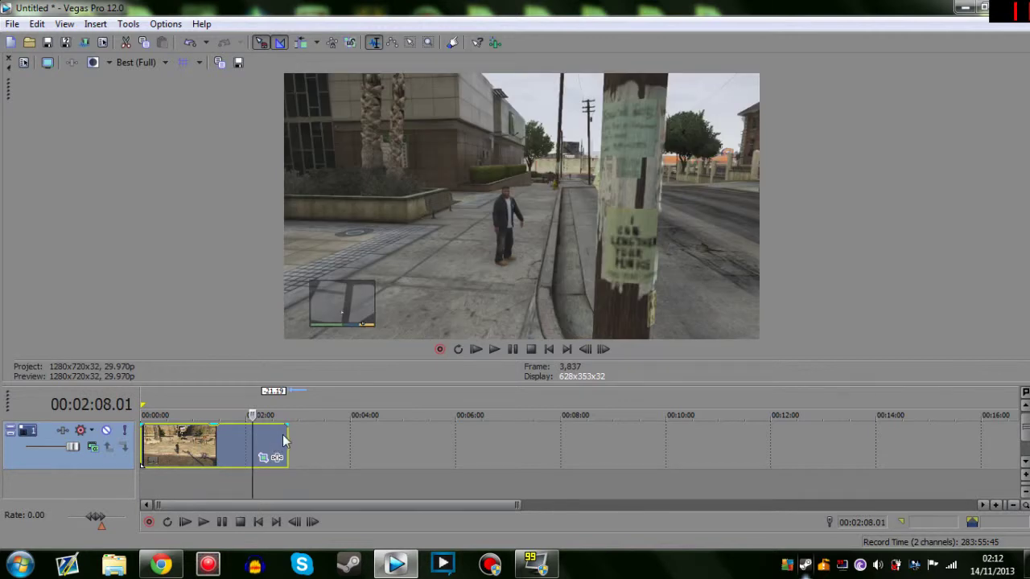
click(288, 441)
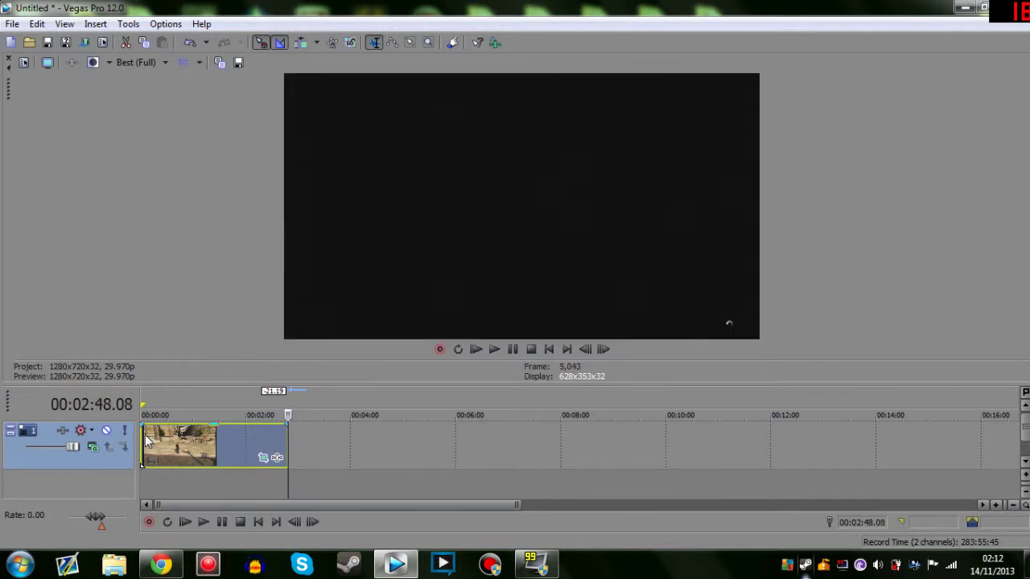
click(145, 440)
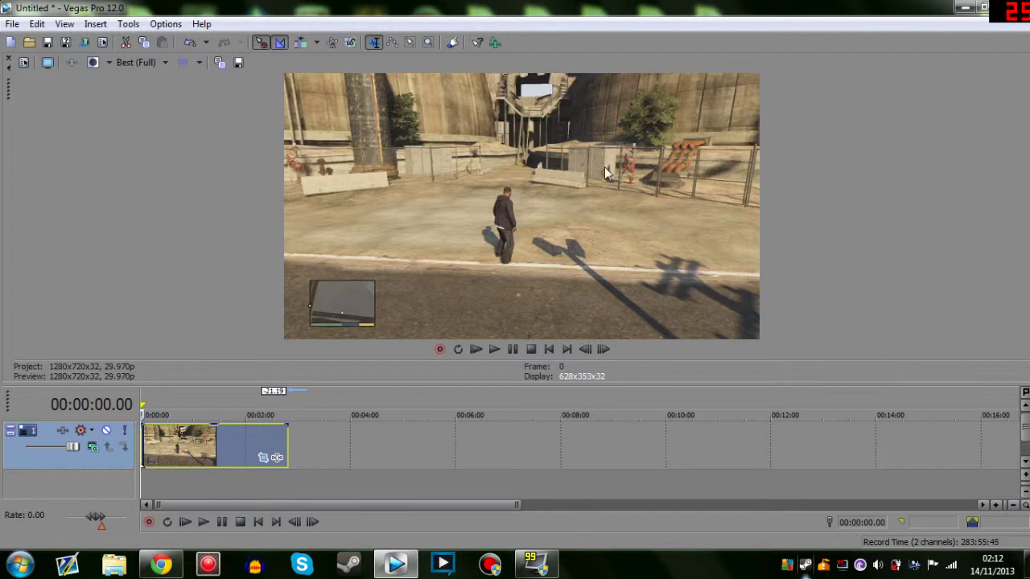
click(277, 457)
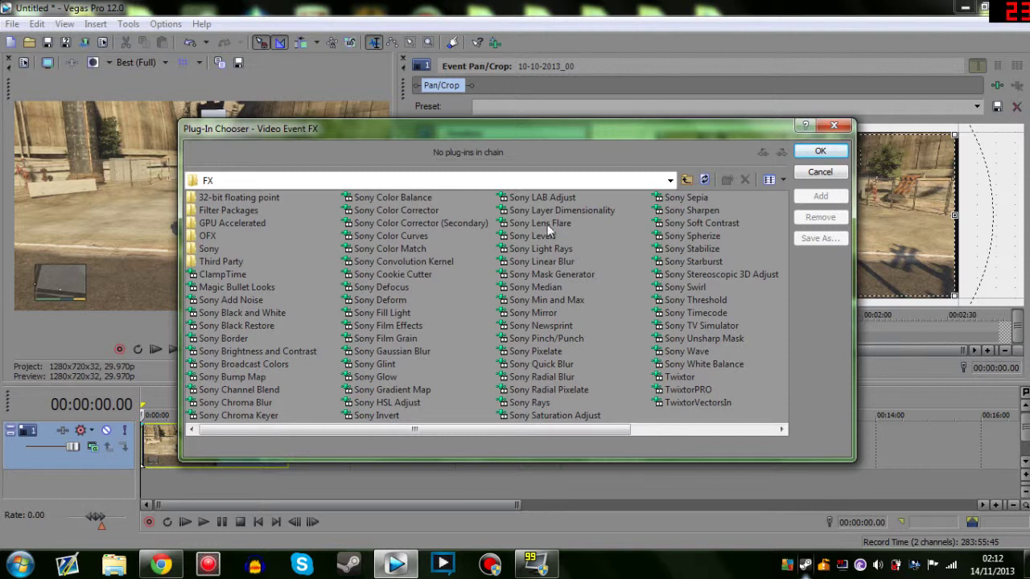
Add Sony Color Curves and Sony Color Corrector (Secondary) to the clip's effect chain
double_click(421, 238)
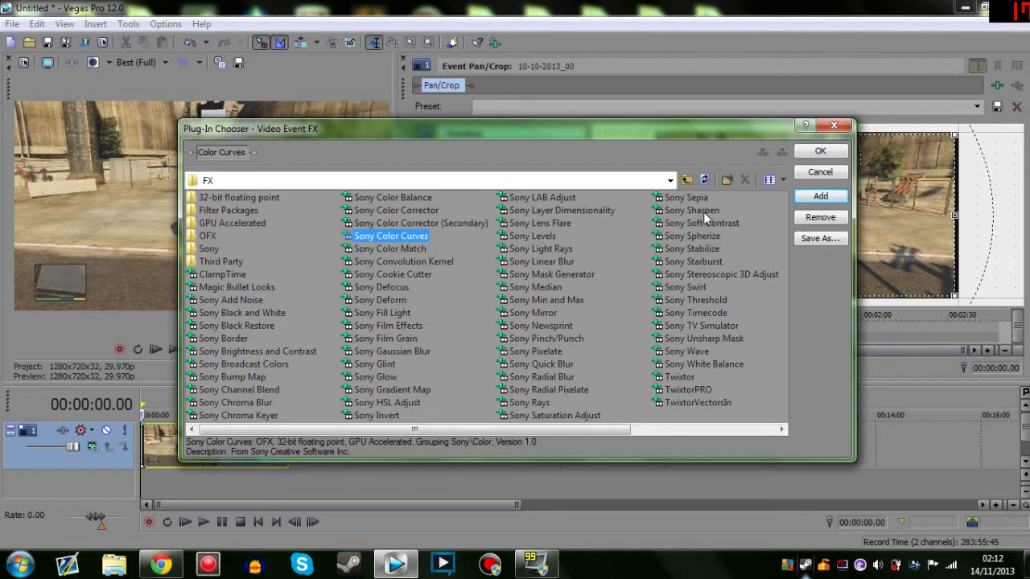
click(419, 225)
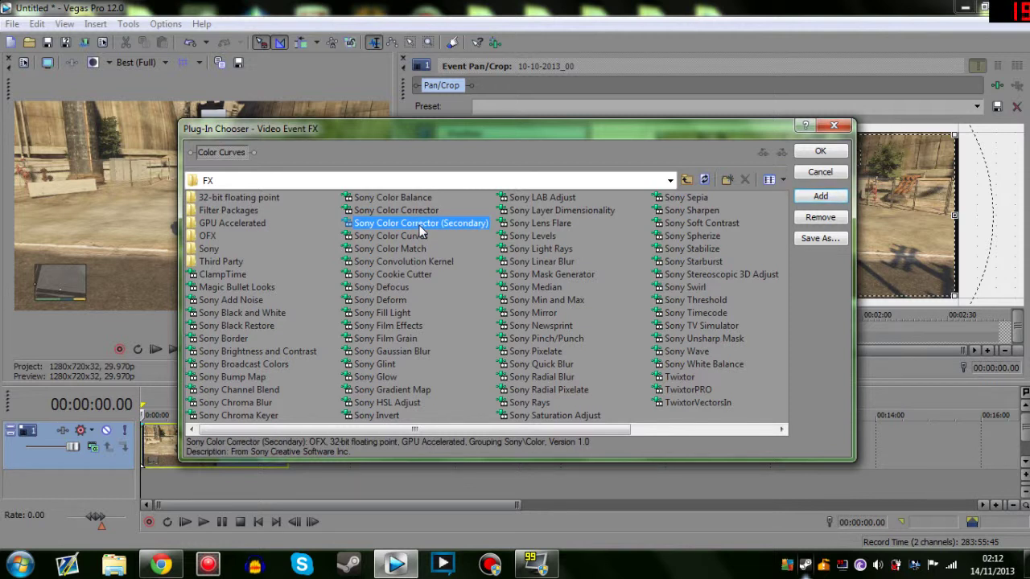
click(424, 211)
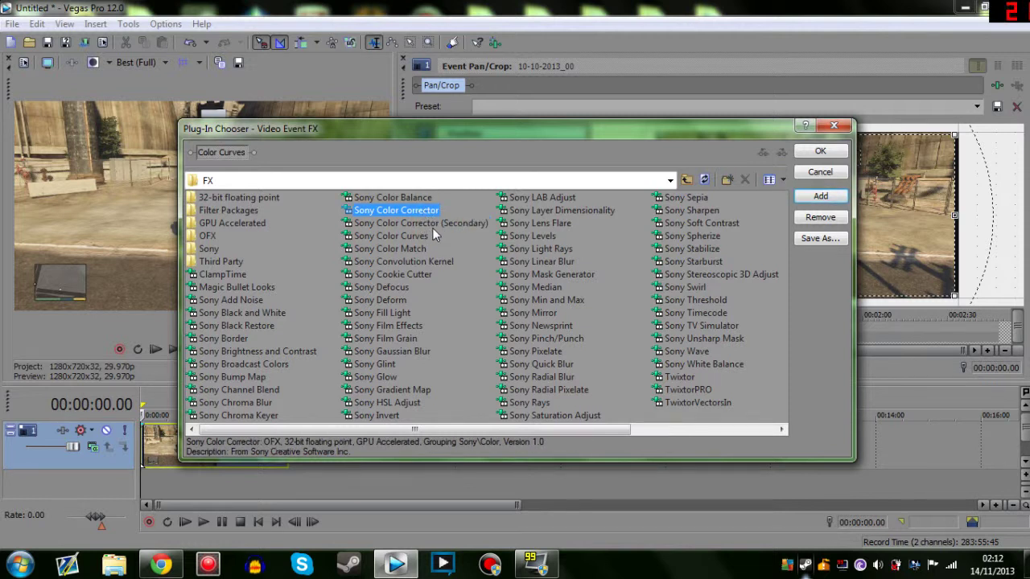
double_click(433, 226)
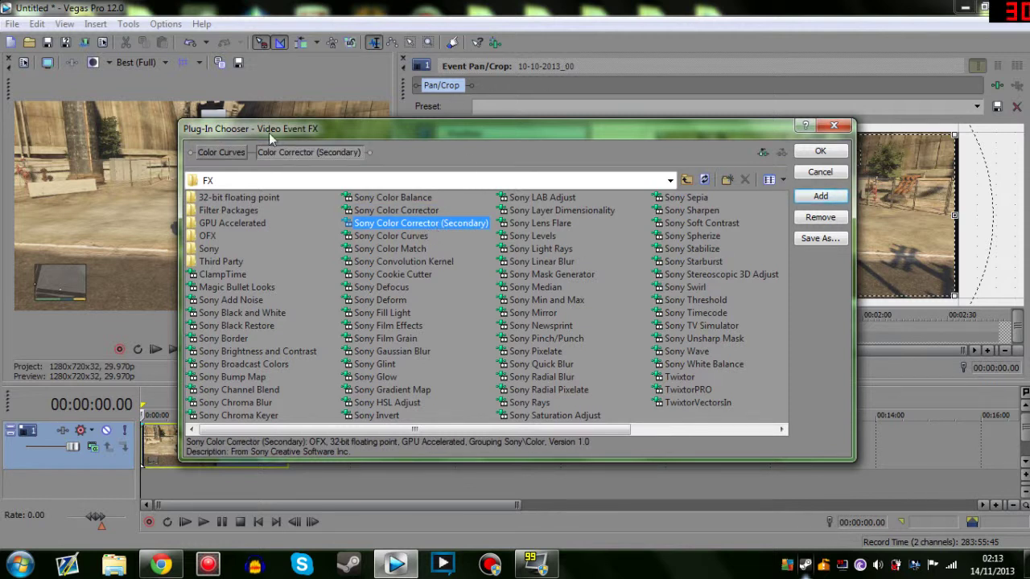
Switch off Color Corrector (Secondary) and give Color Curves the HD preset
click(820, 151)
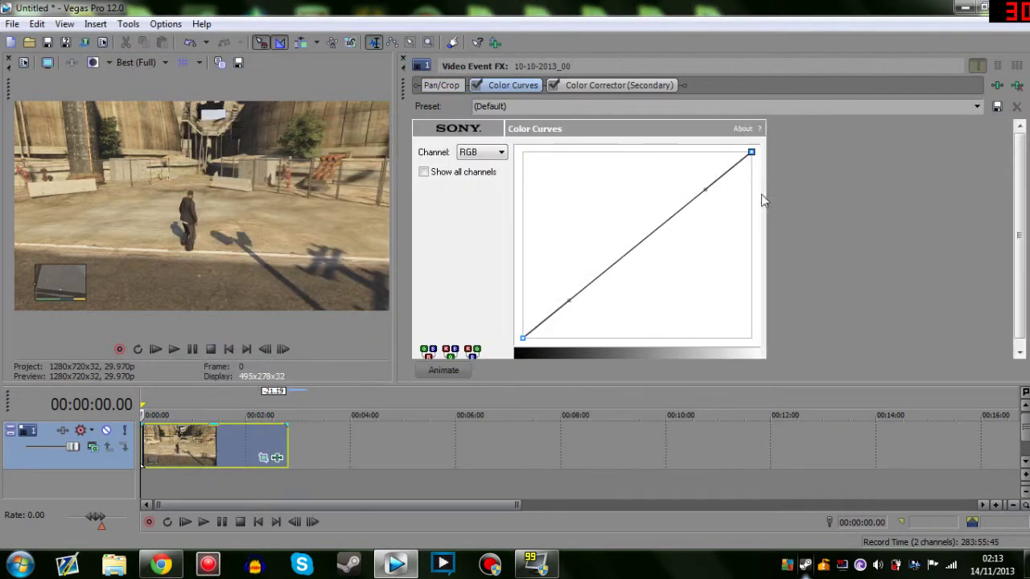
drag(402, 228, 619, 239)
click(741, 85)
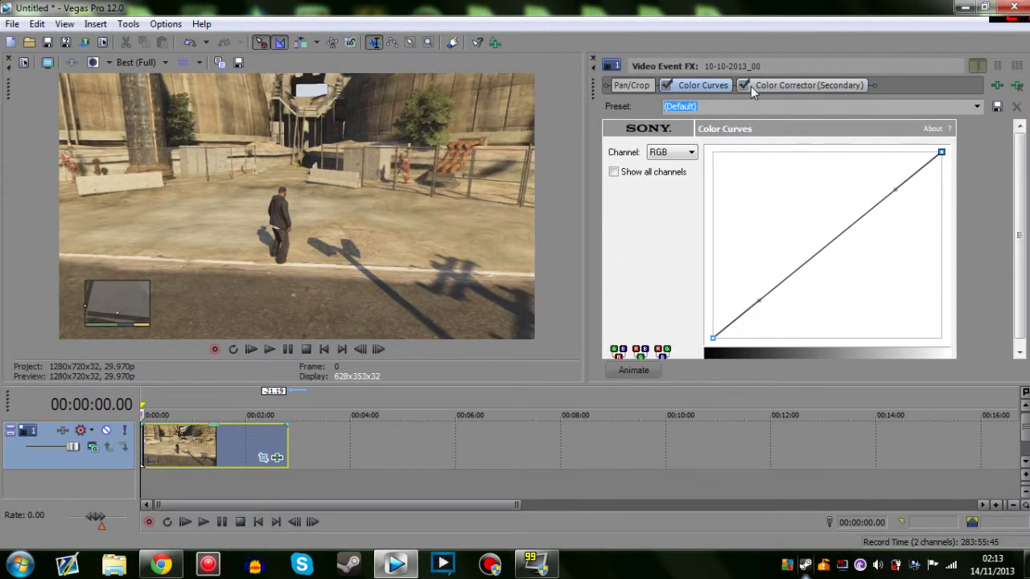
click(978, 110)
click(687, 240)
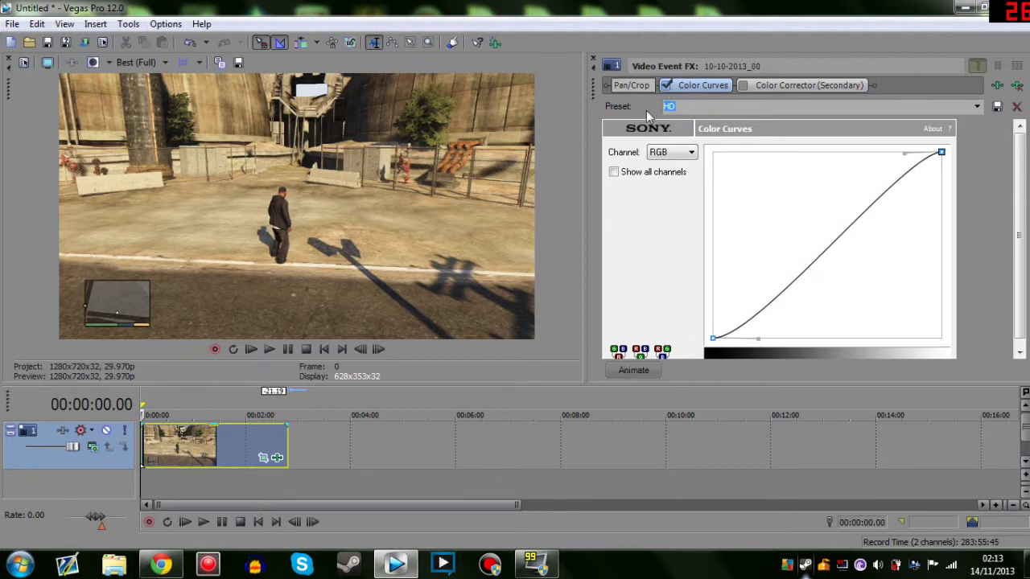
Toggle Color Curves off and on repeatedly to compare the HD grade, leaving it enabled
drag(585, 170, 770, 170)
click(853, 86)
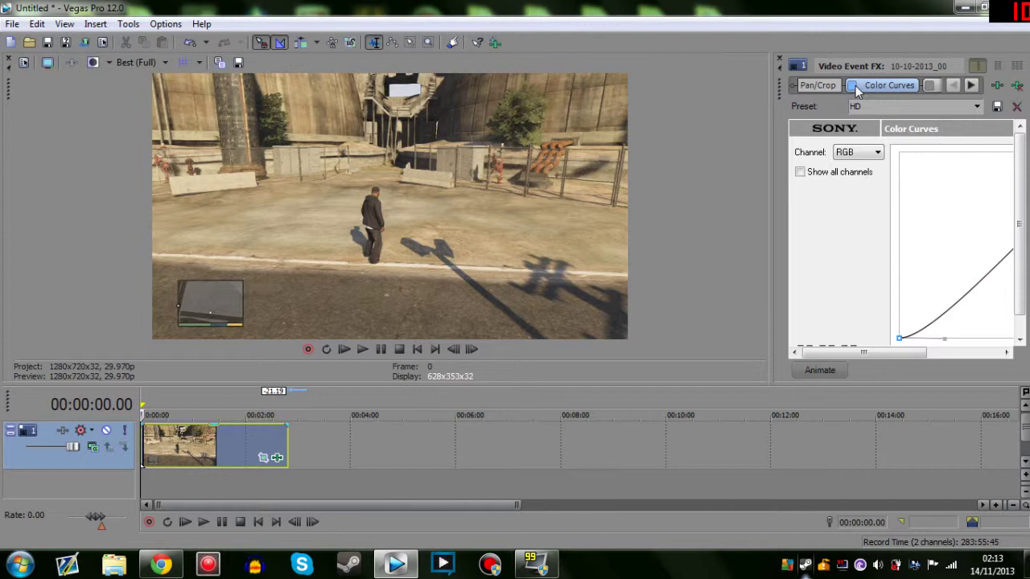
click(854, 85)
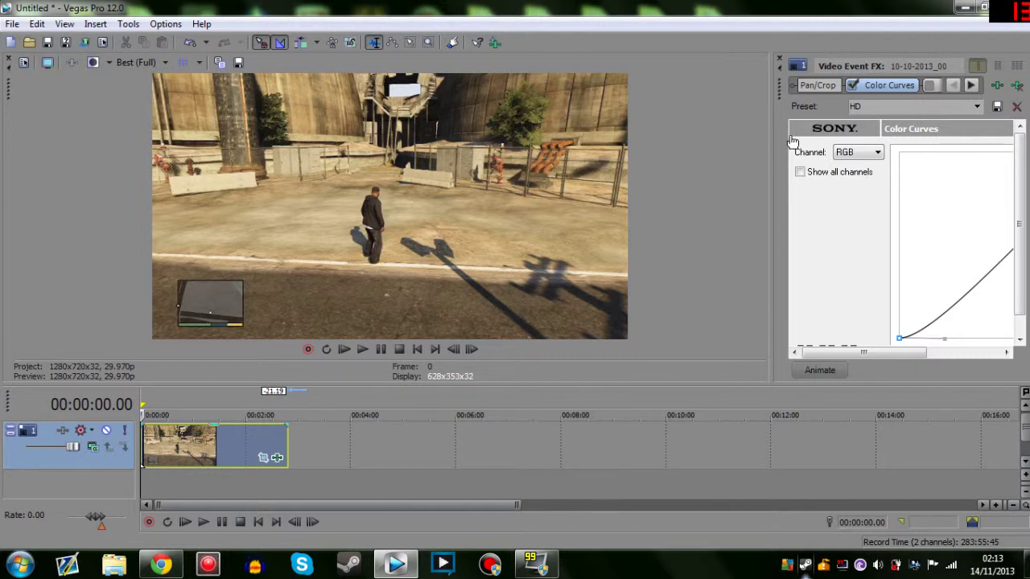
click(854, 87)
click(853, 87)
click(854, 88)
click(854, 88)
click(854, 88)
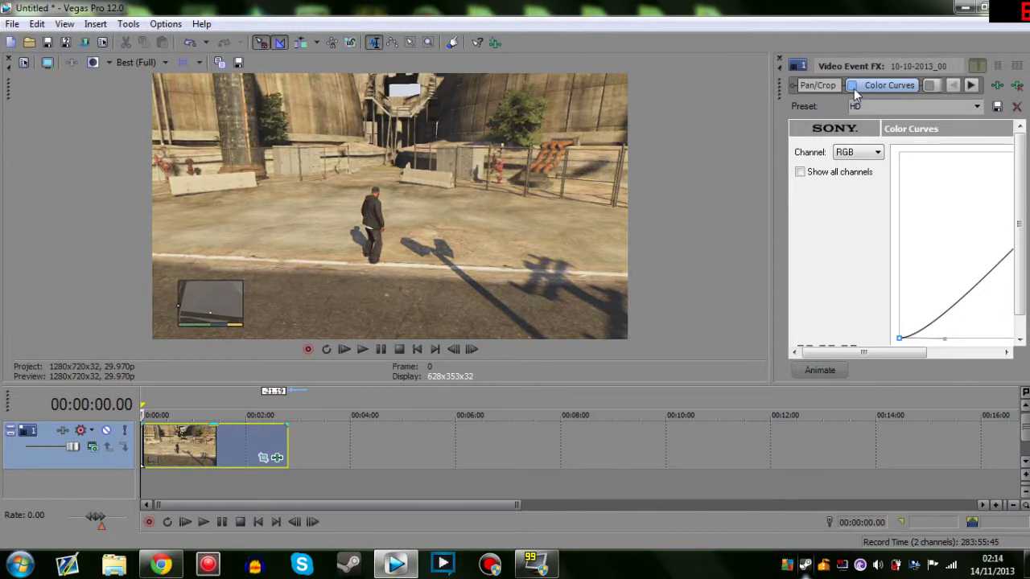
click(854, 88)
click(853, 87)
click(853, 87)
drag(767, 184, 666, 192)
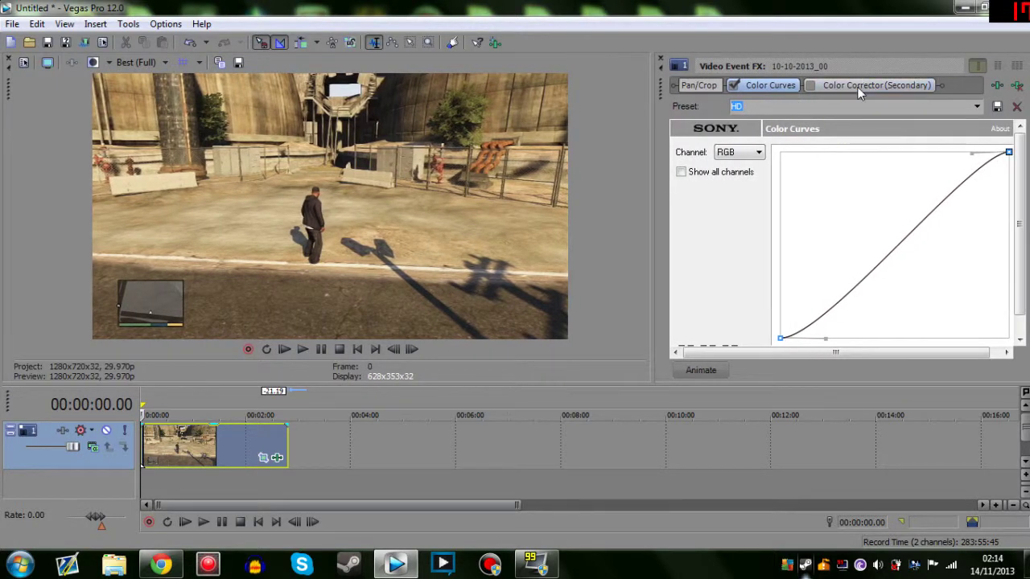
Enable Color Corrector (Secondary) with the HD DEFO 1 preset, saturation and gamma 1.250
click(857, 89)
click(978, 109)
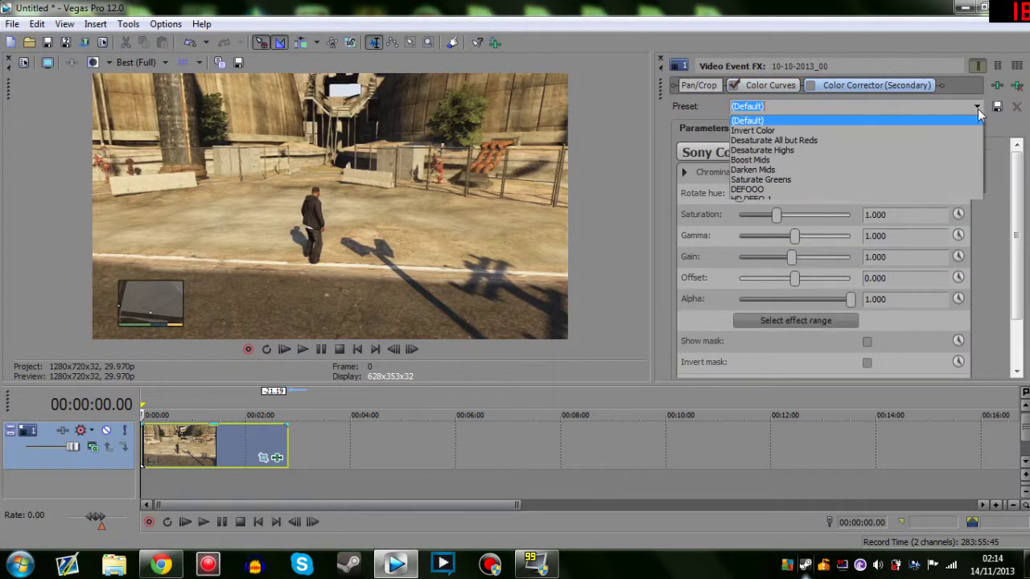
click(754, 199)
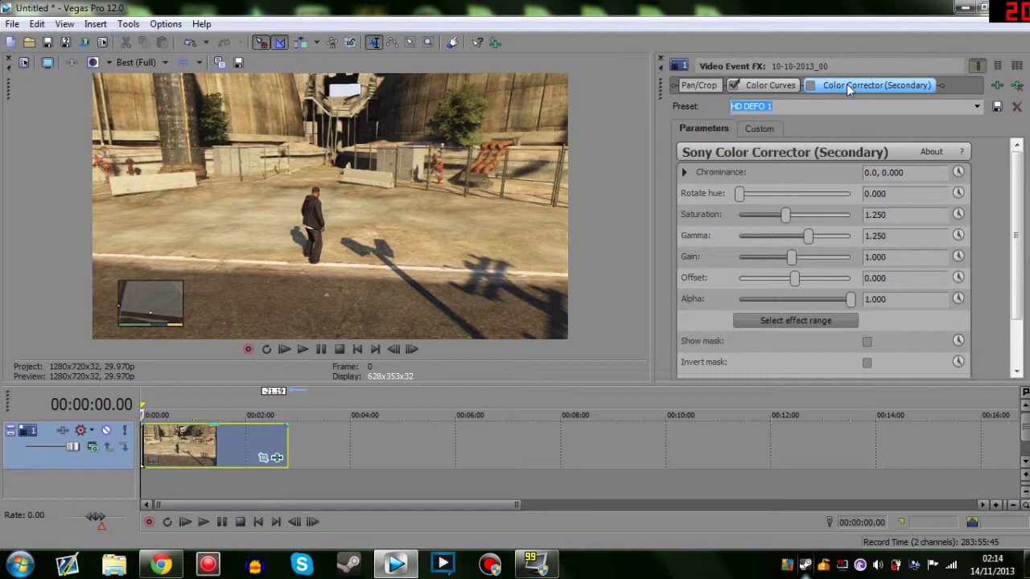
click(815, 89)
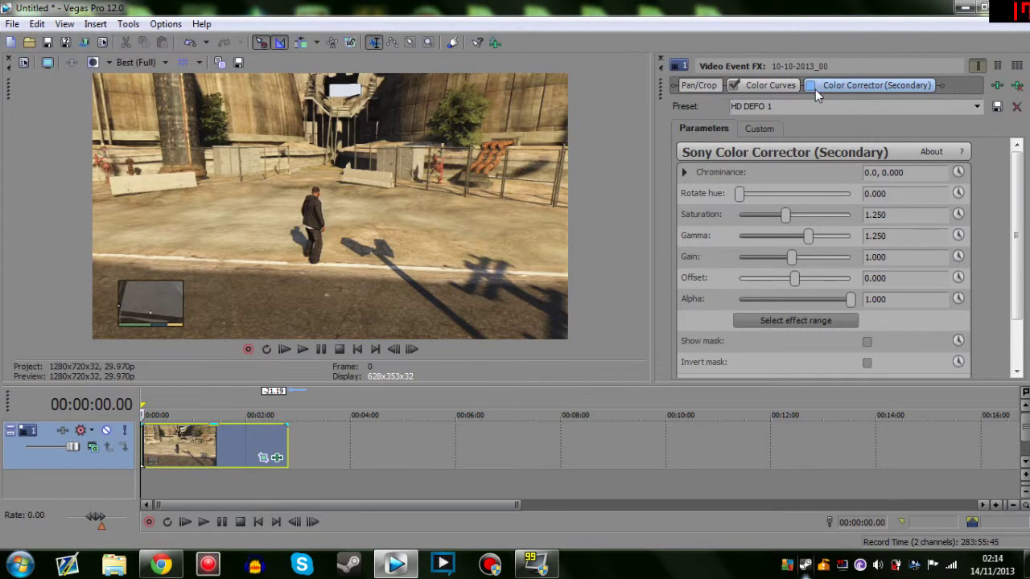
click(809, 88)
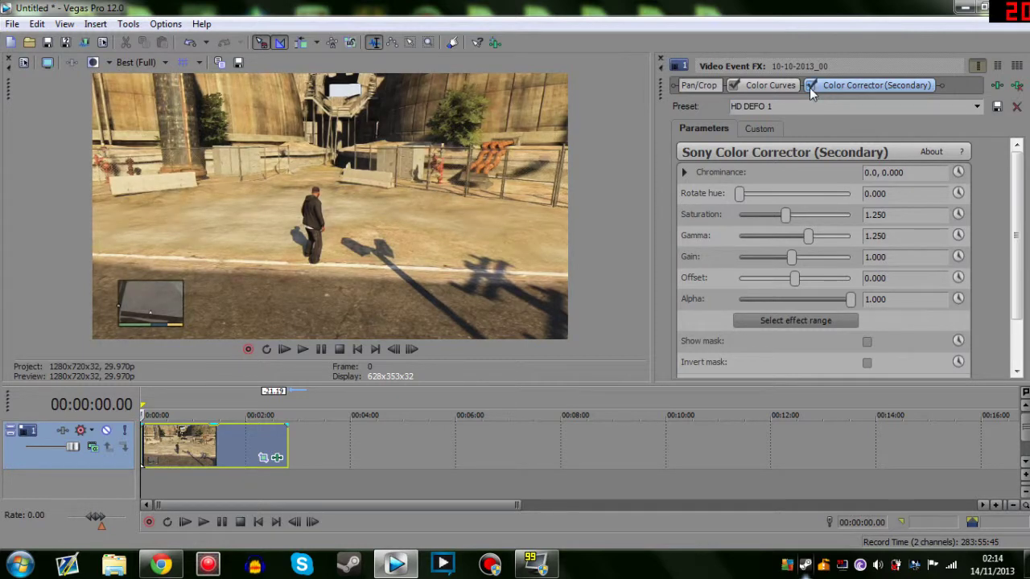
At about 1:43, compare the secondary corrector bypassed versus enabled, then enlarge the preview
click(207, 449)
click(231, 443)
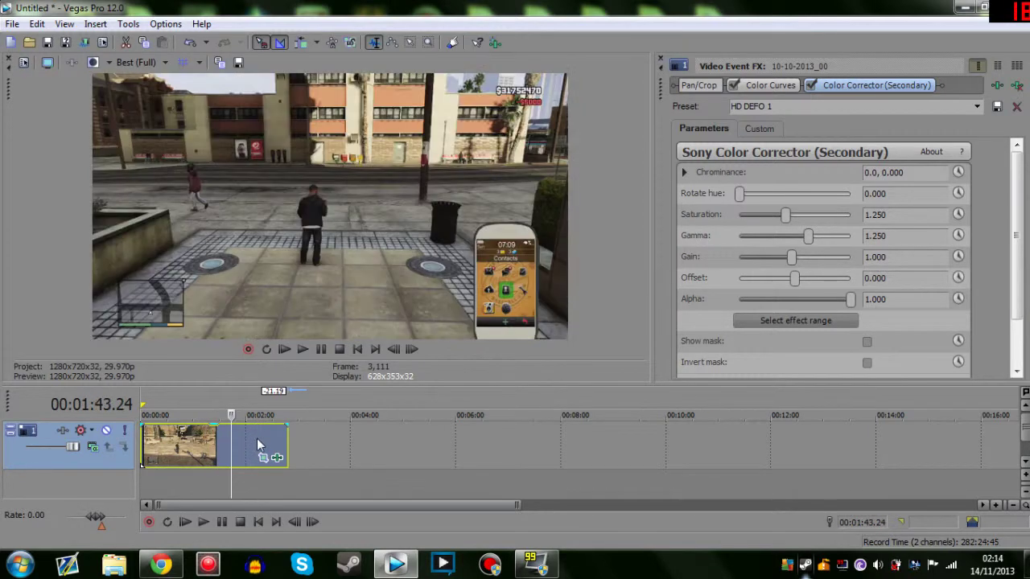
click(811, 86)
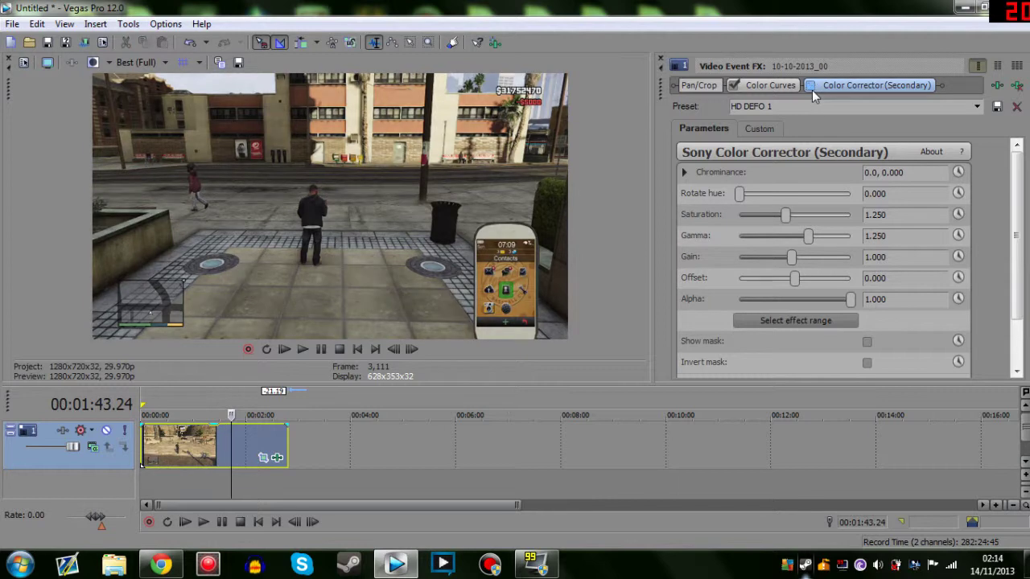
click(810, 86)
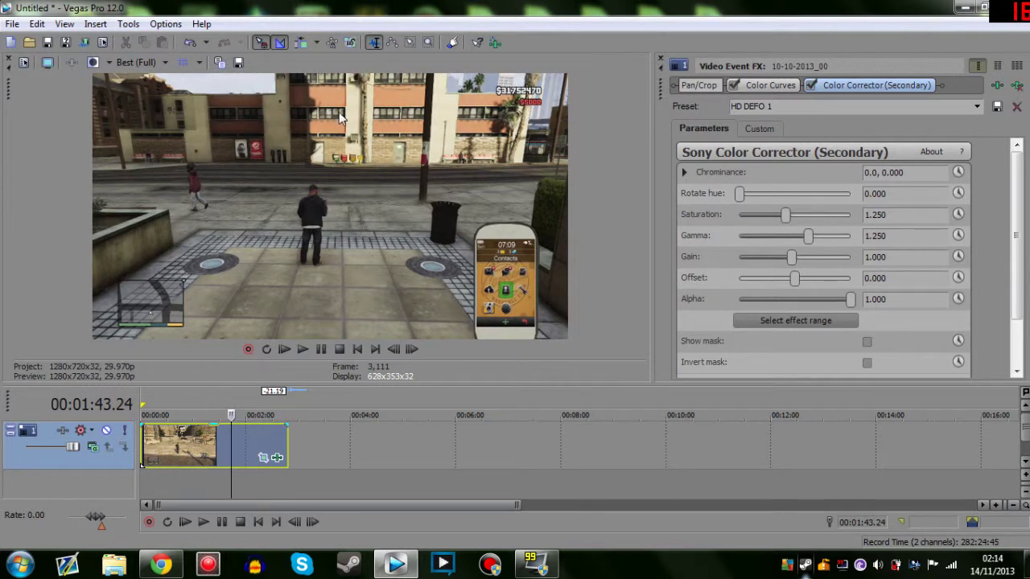
click(809, 85)
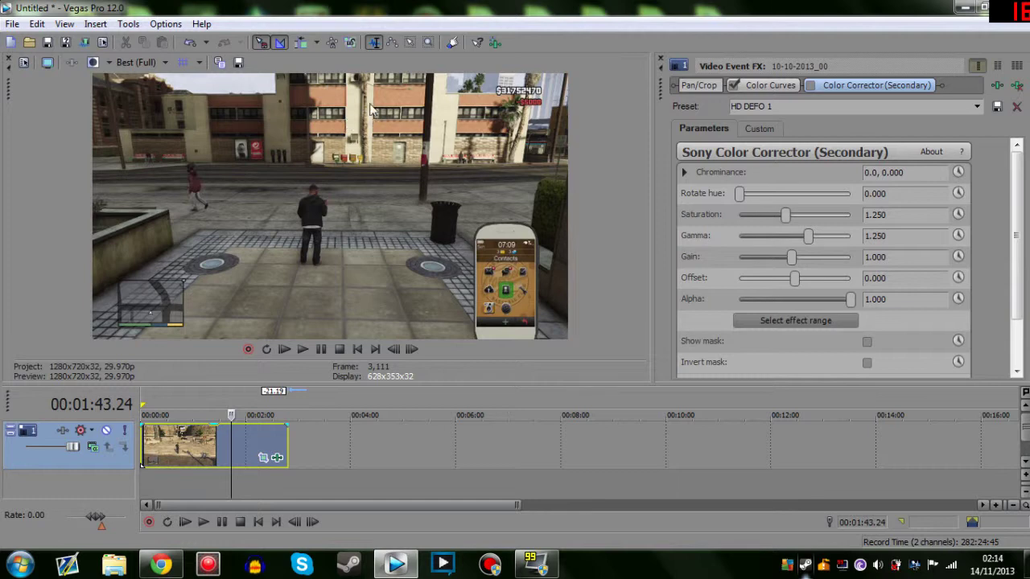
click(810, 85)
click(810, 85)
click(811, 86)
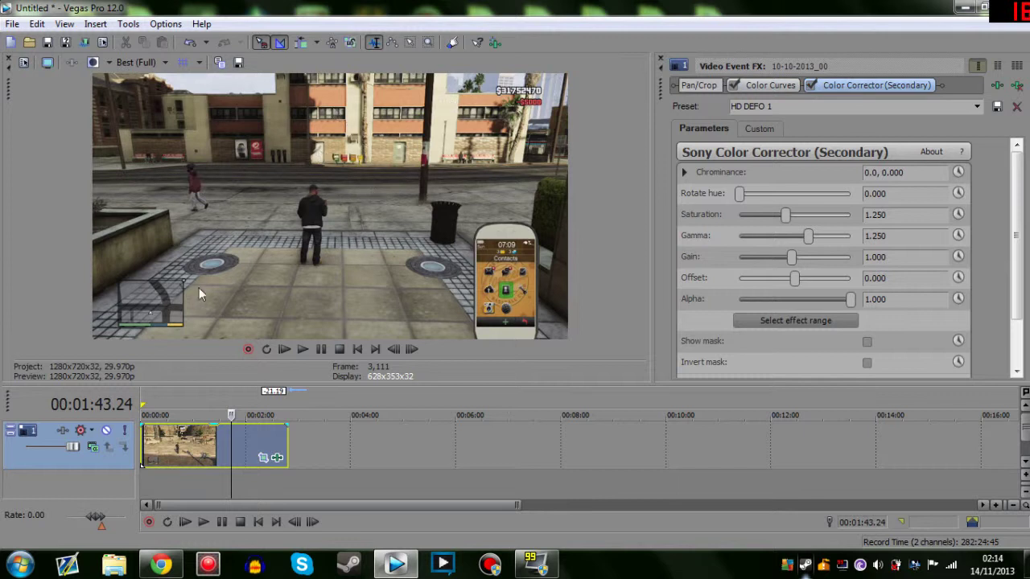
click(810, 84)
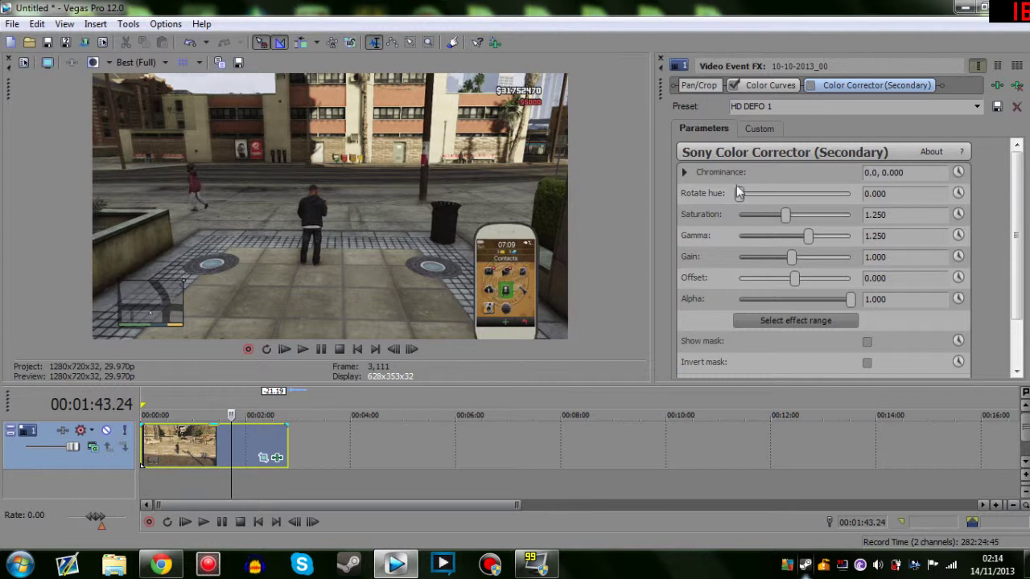
click(810, 86)
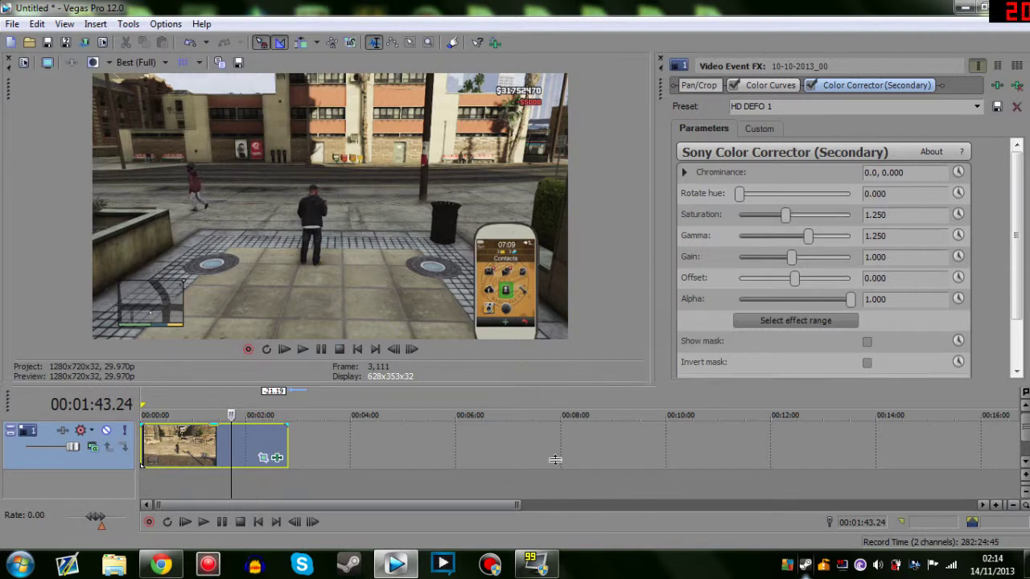
drag(549, 384, 555, 473)
drag(624, 308, 623, 414)
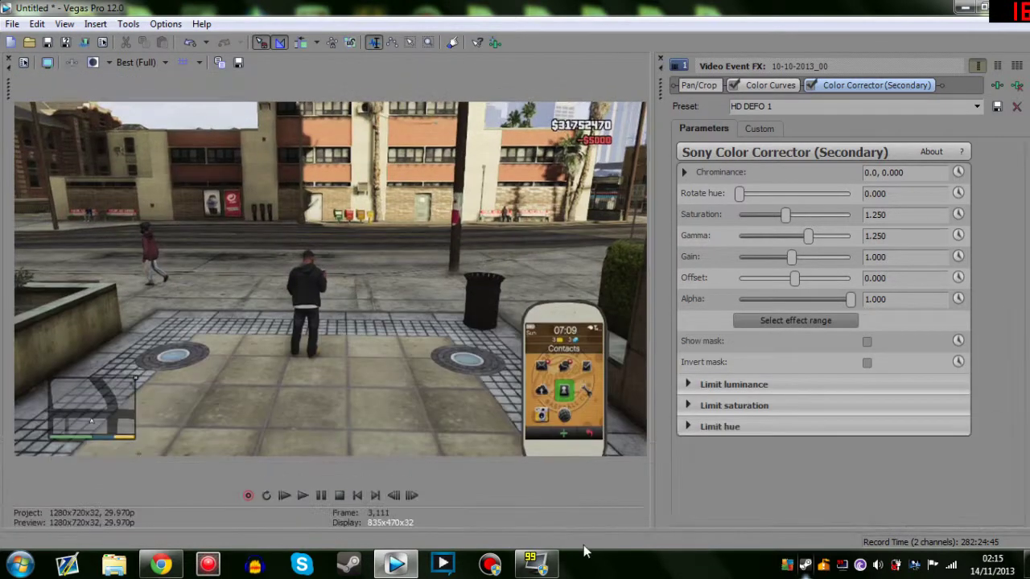